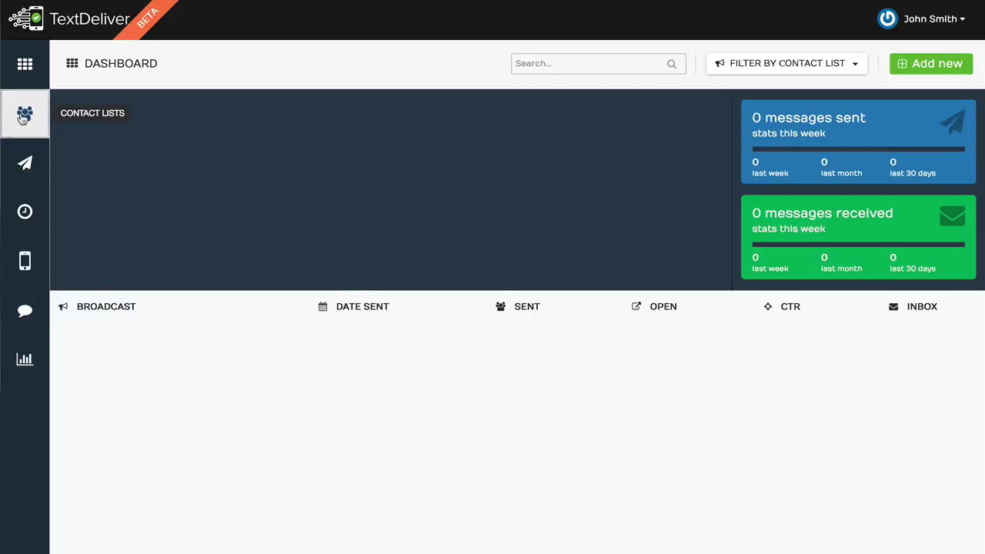
- Generate the embed code for the Webinar Ignition contact list using Test Form with raw HTML form code, and close it
left_click(23, 116)
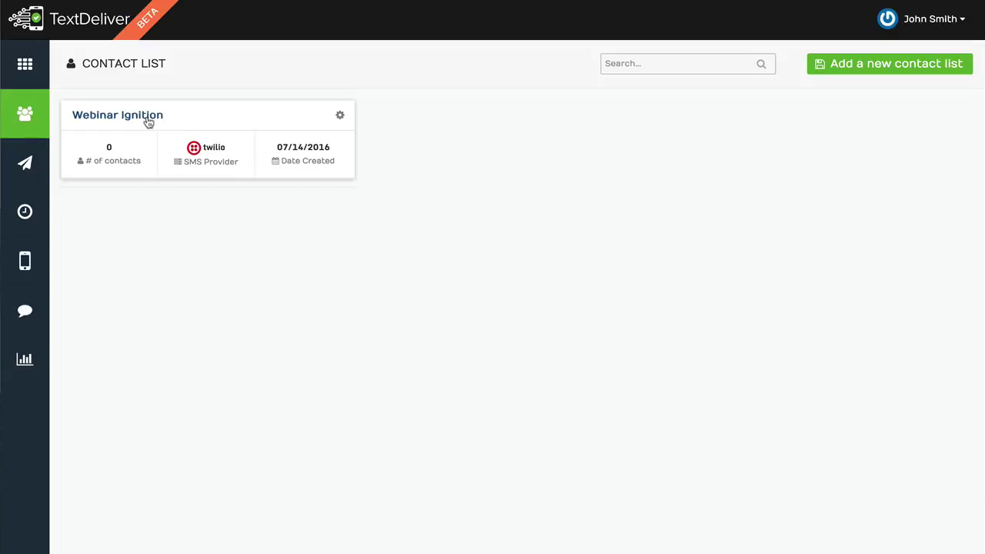
left_click(340, 116)
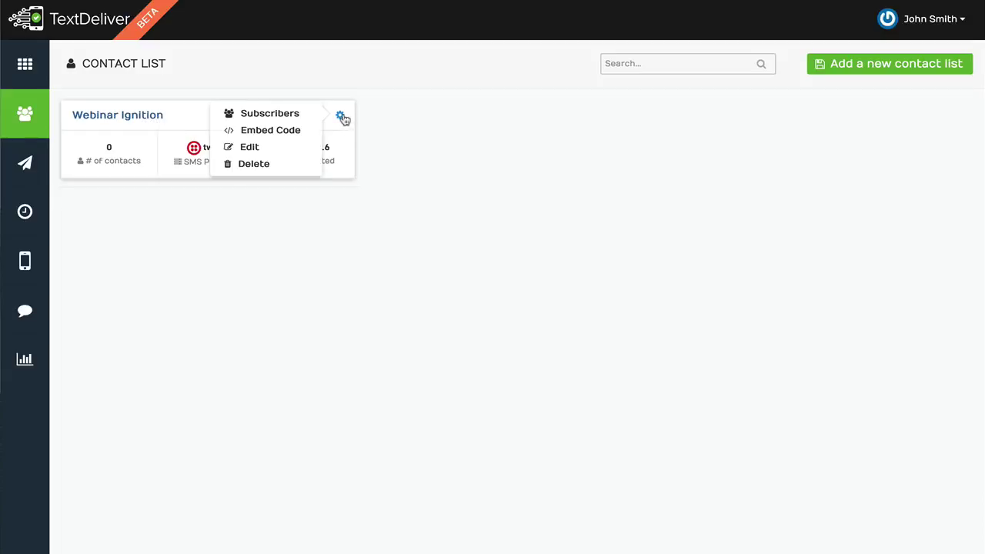
left_click(290, 130)
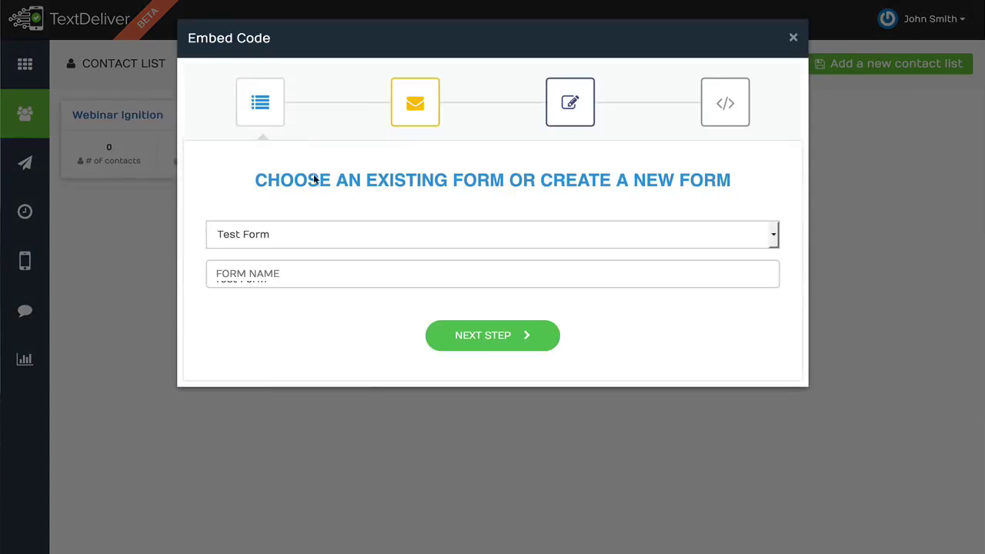
left_click(295, 272)
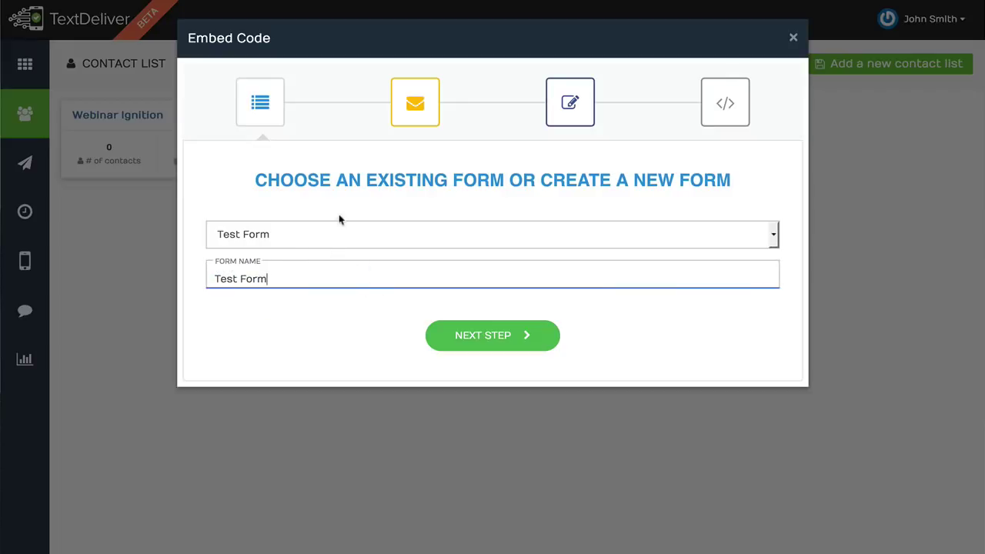
left_click(480, 333)
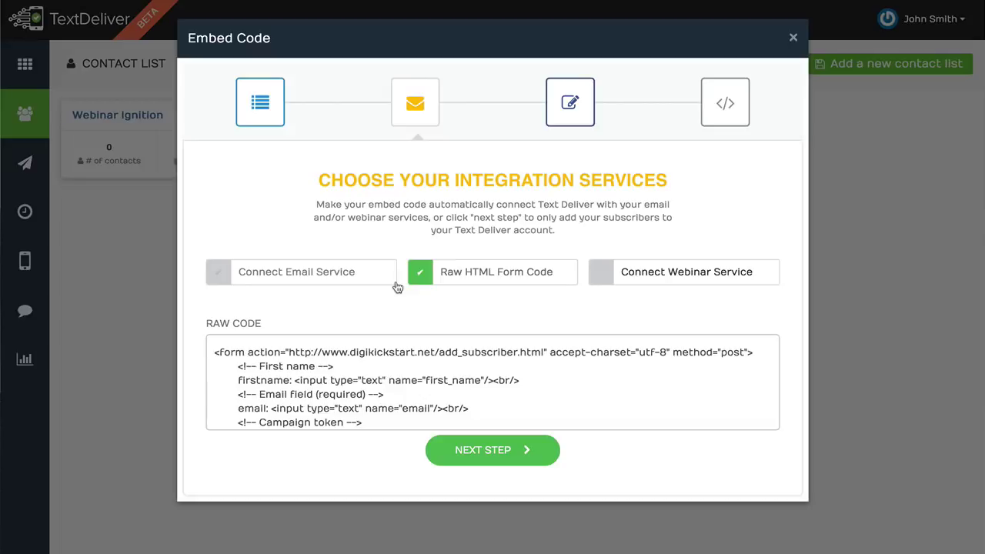
left_click(486, 449)
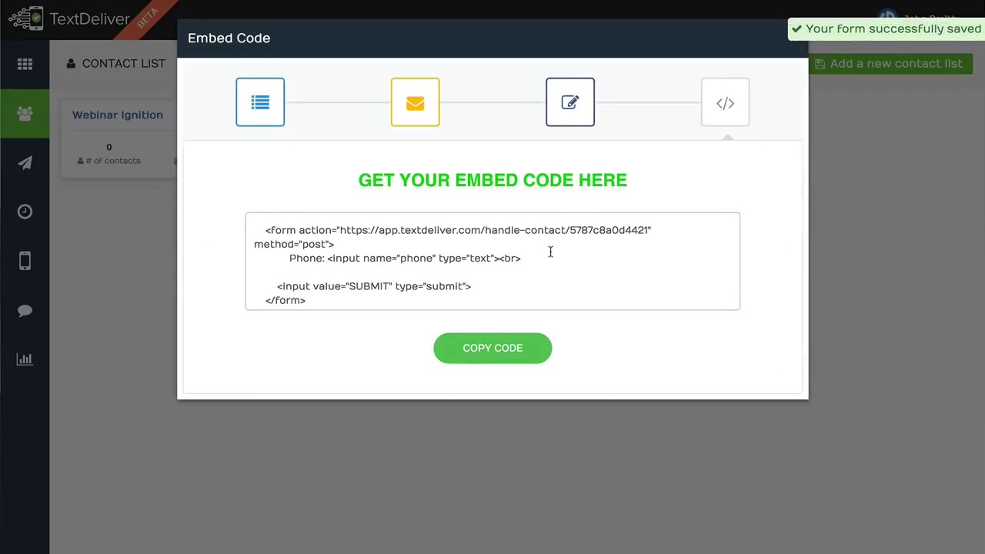
left_click(789, 40)
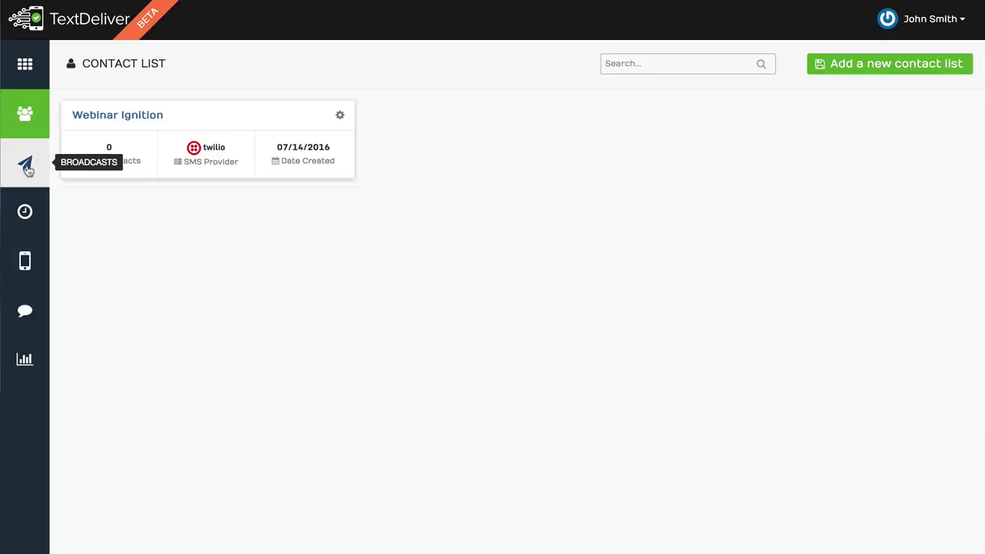
- Start a new broadcast with the account holder as user and the Twilio number as the sending number
left_click(27, 168)
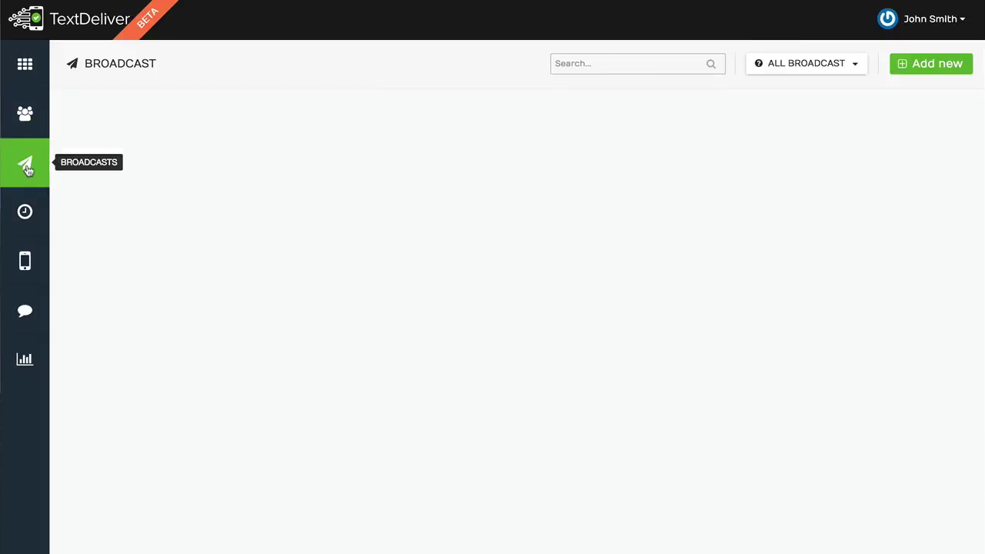
left_click(962, 73)
left_click(426, 91)
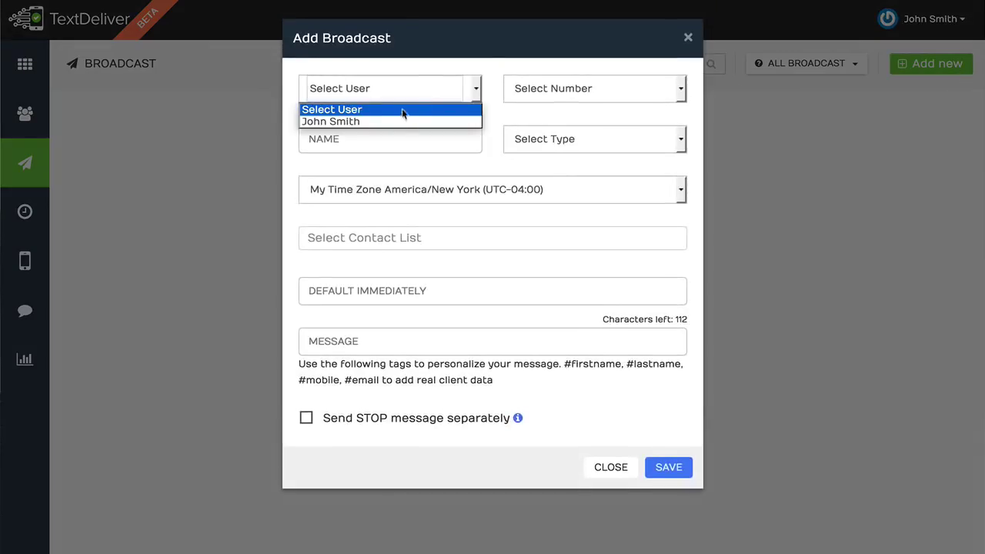
left_click(400, 121)
left_click(542, 96)
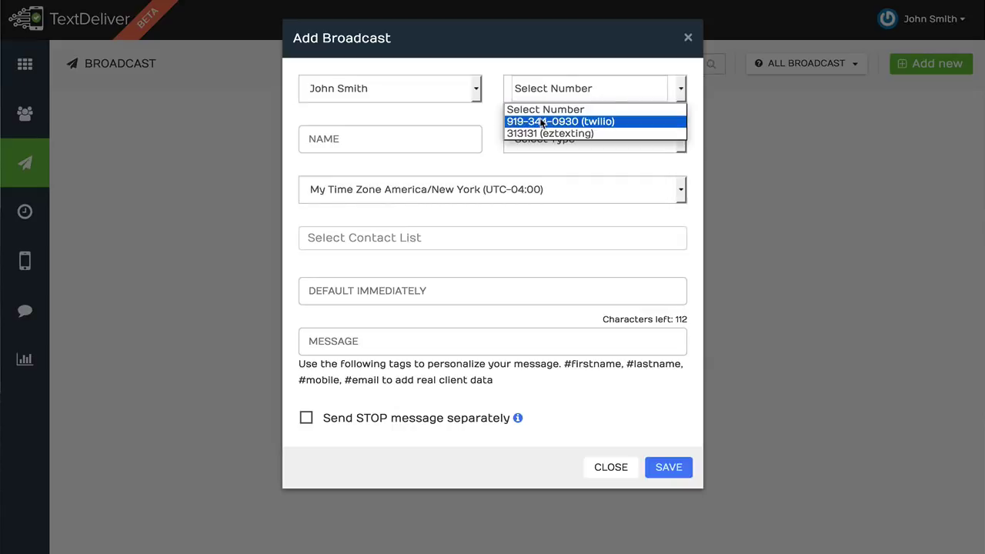
left_click(570, 72)
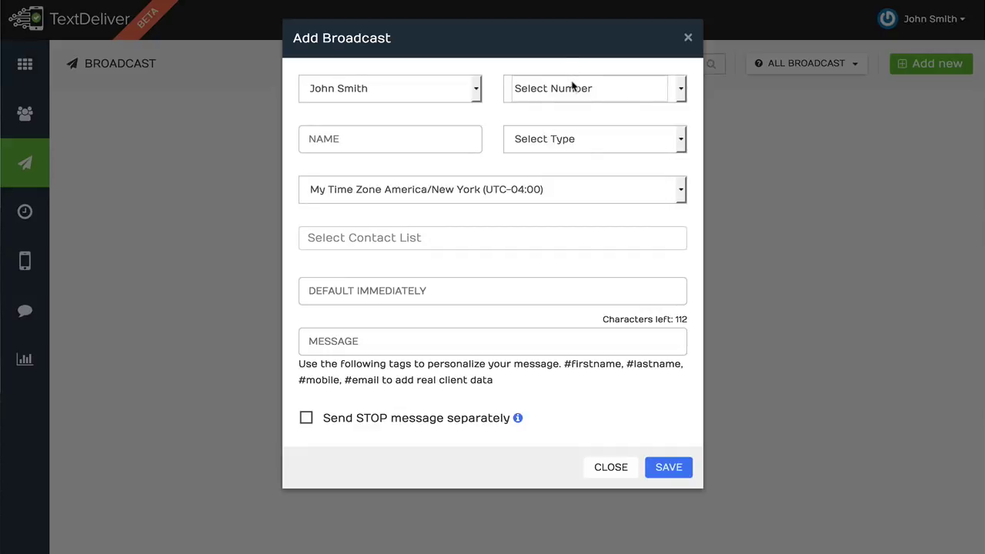
left_click(572, 86)
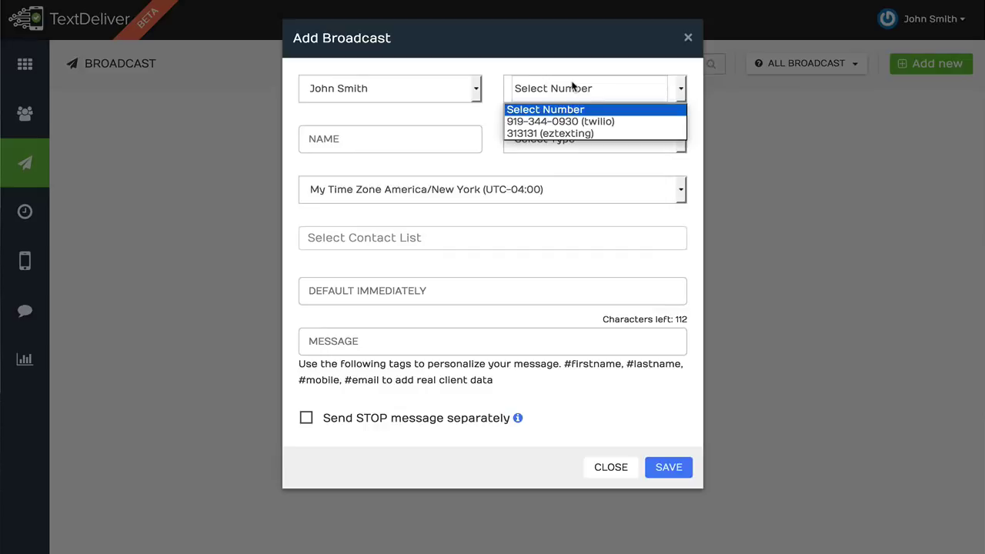
left_click(581, 122)
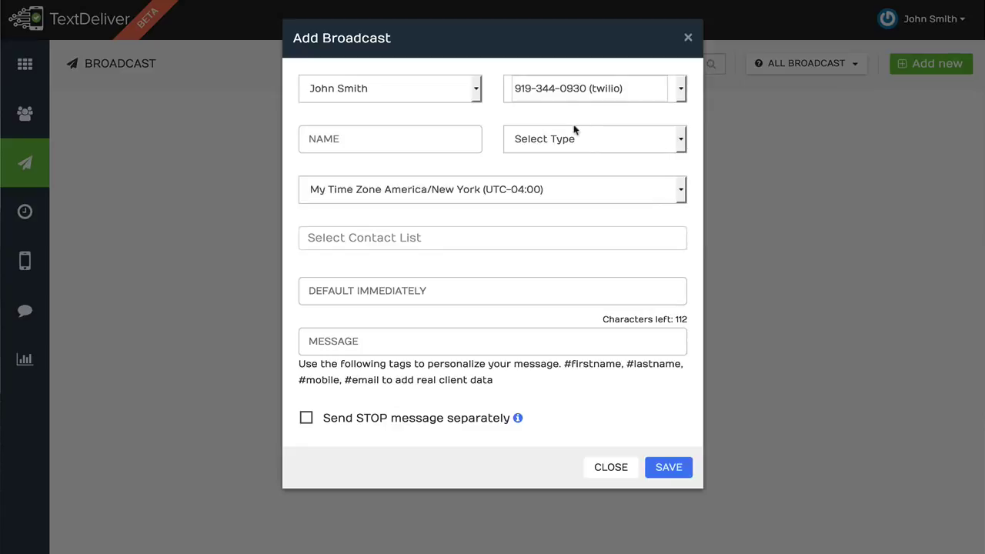
- Name the broadcast Test and set its type to Text
left_click(364, 130)
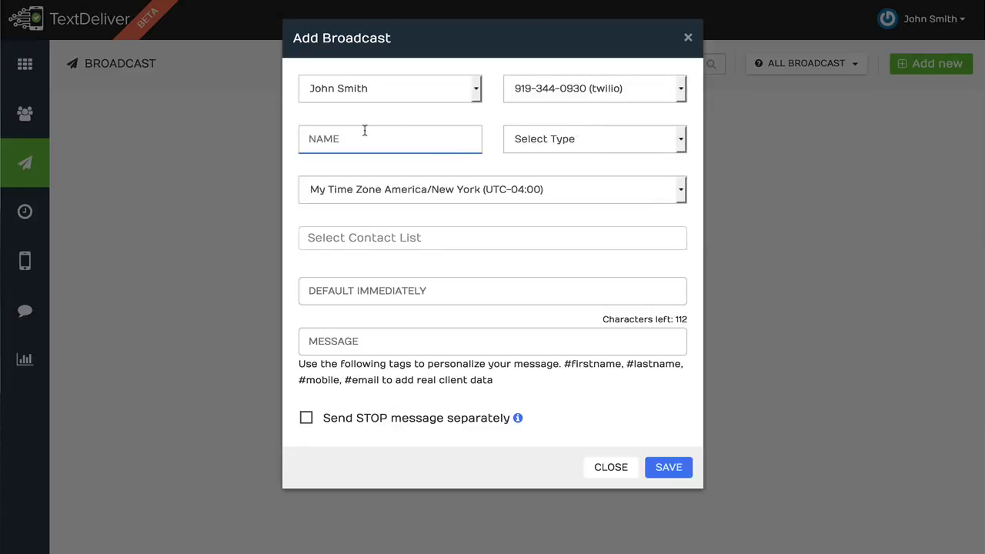
type("Test")
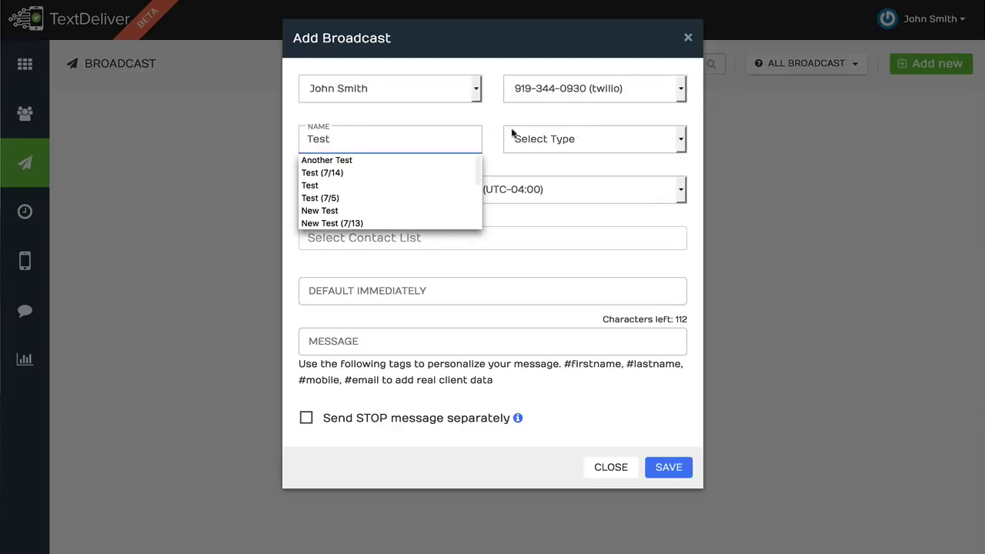
left_click(514, 138)
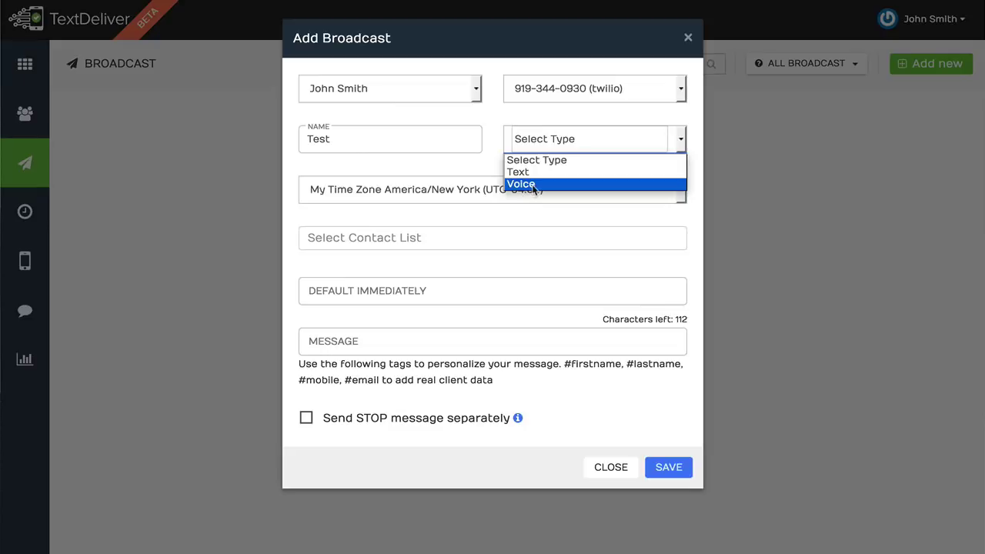
left_click(547, 138)
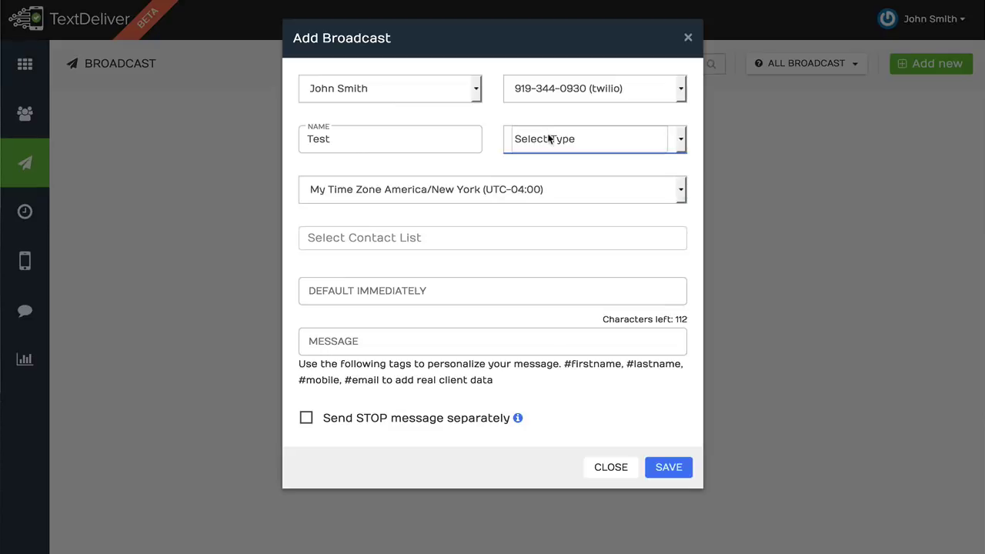
left_click(550, 140)
left_click(547, 172)
- Set the broadcast to use Subscribers Timezone and target the Webinar Ignition contact list
left_click(498, 190)
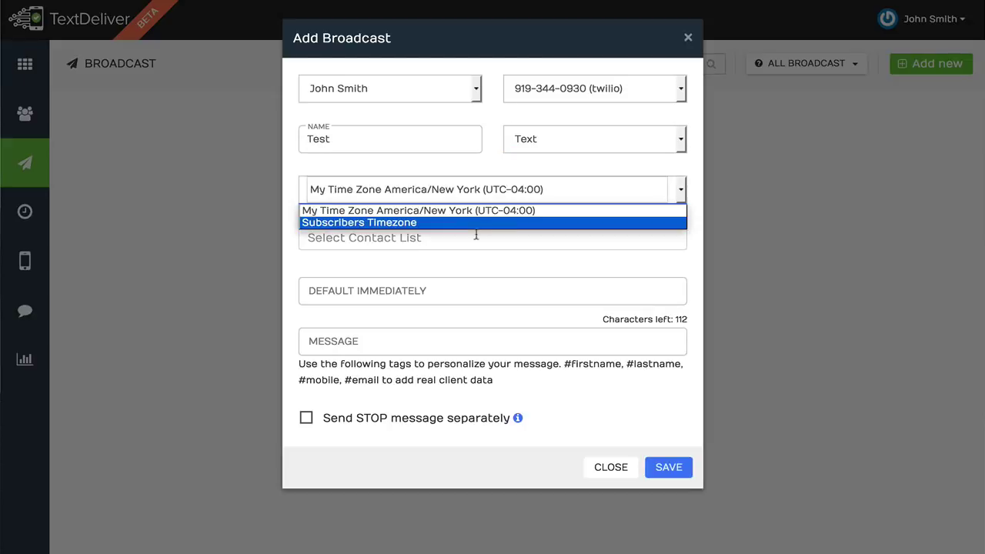
left_click(434, 224)
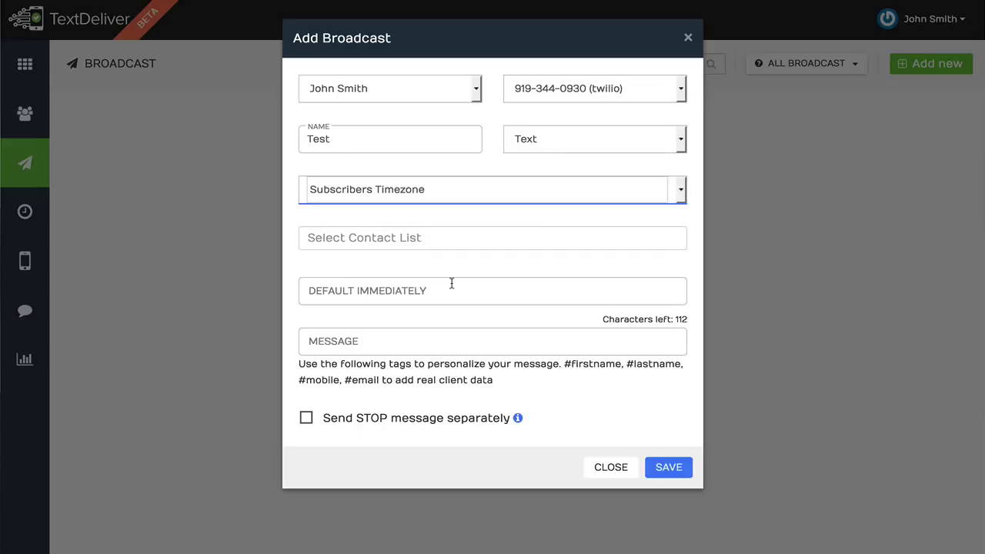
left_click(466, 240)
left_click(459, 263)
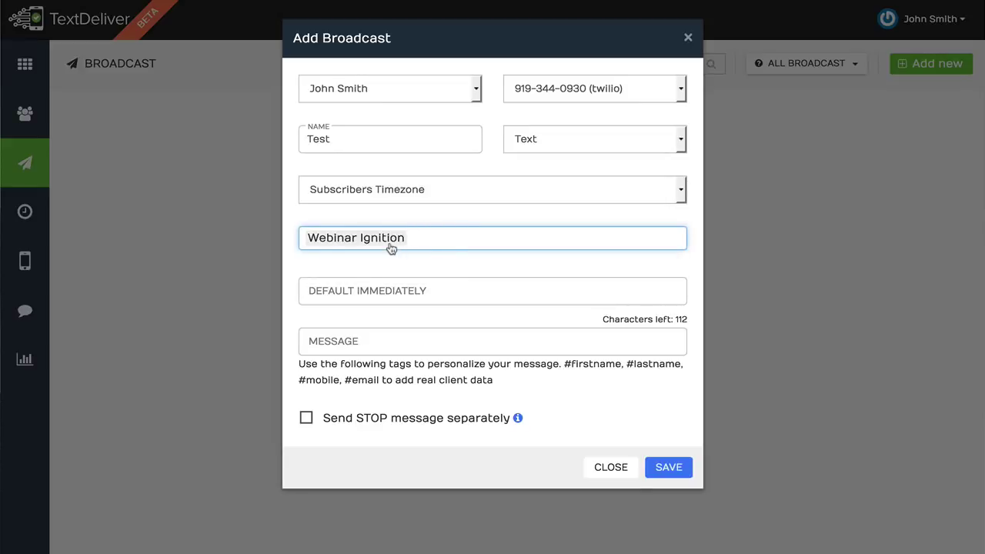
- Schedule the broadcast for 2016/07/15 at 10:00 am
left_click(404, 291)
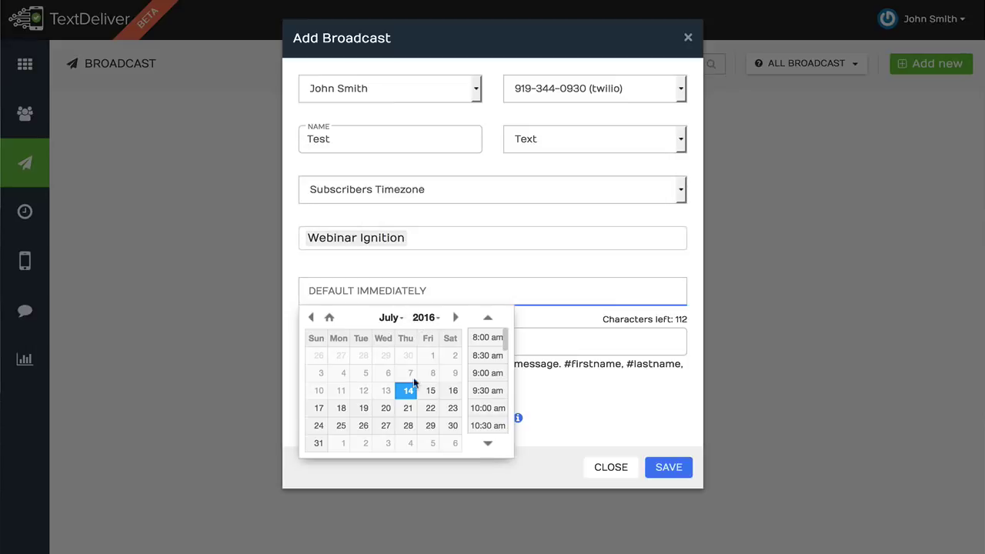
left_click(431, 390)
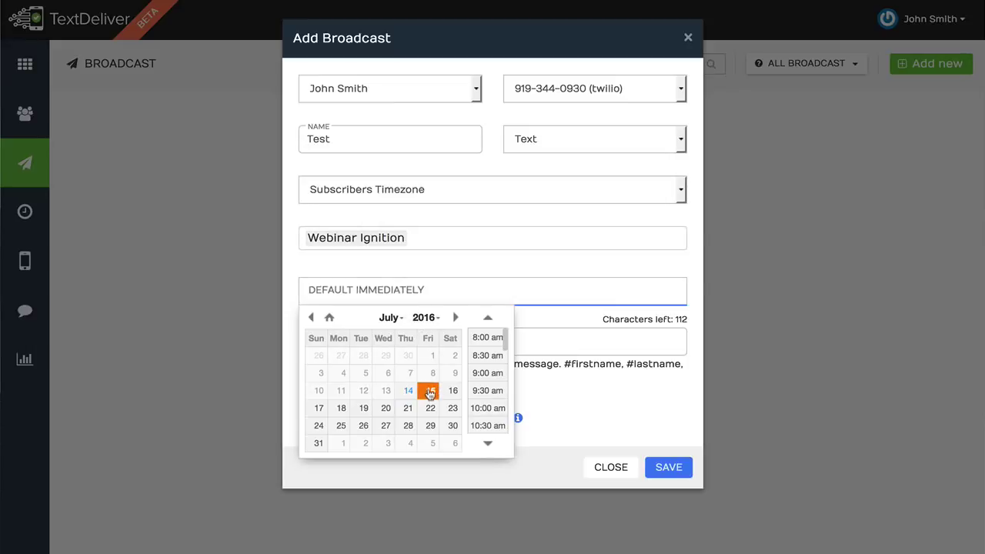
left_click(488, 407)
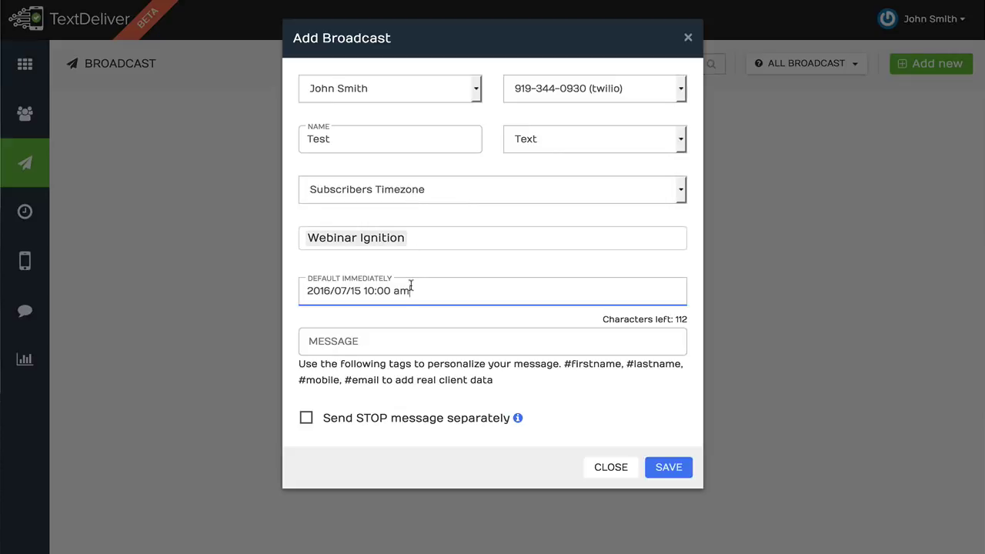
left_click(408, 340)
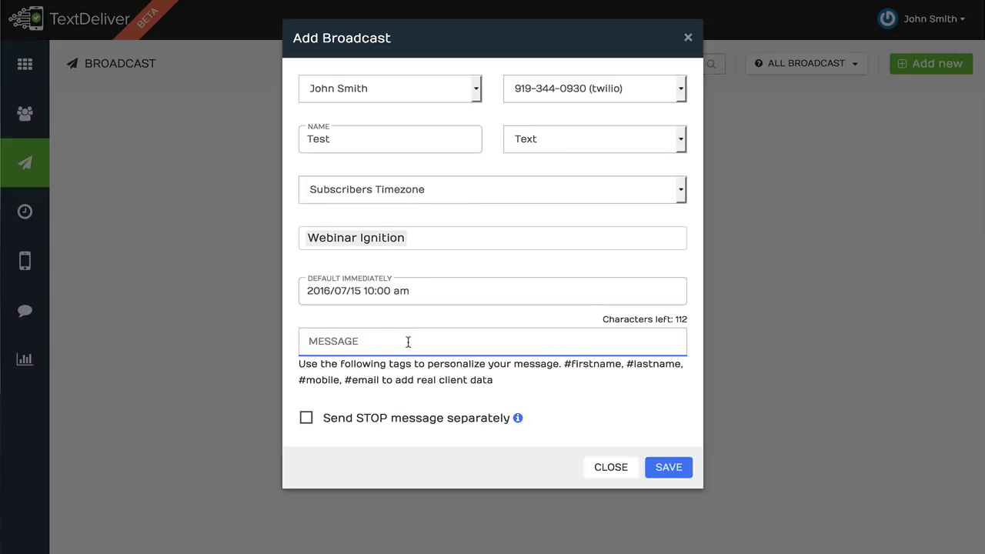
left_click_drag(564, 363, 620, 363)
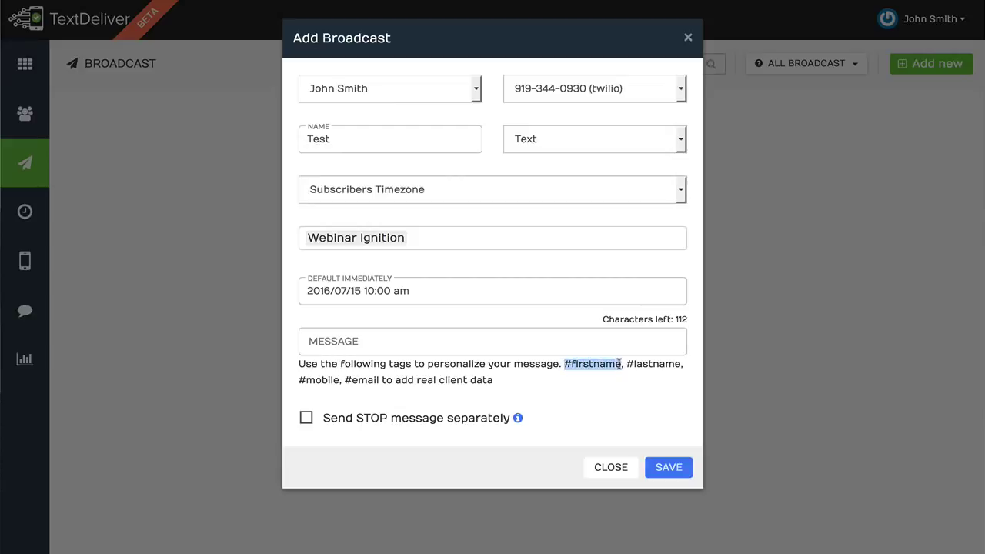
key("ctrl+c")
left_click(429, 341)
key("ctrl+v")
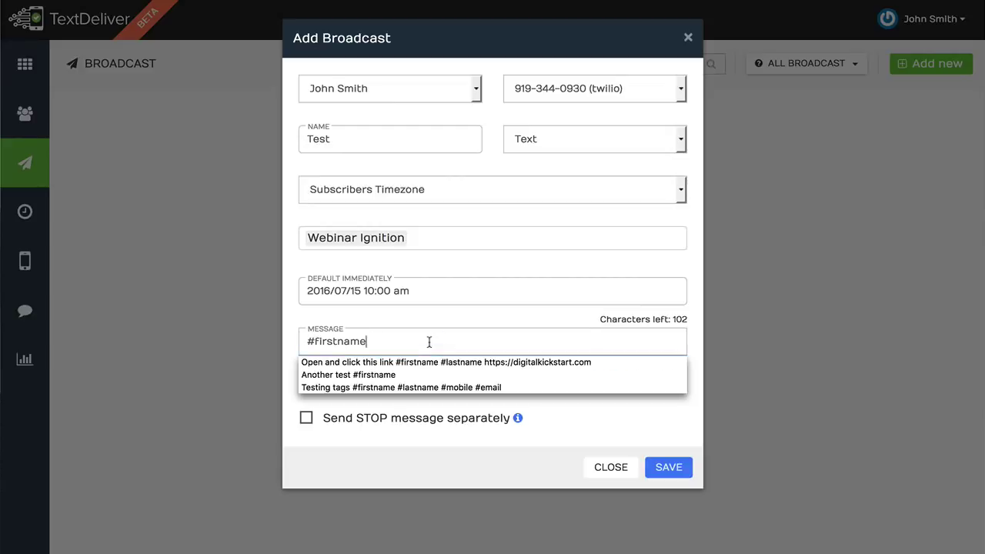
type("che")
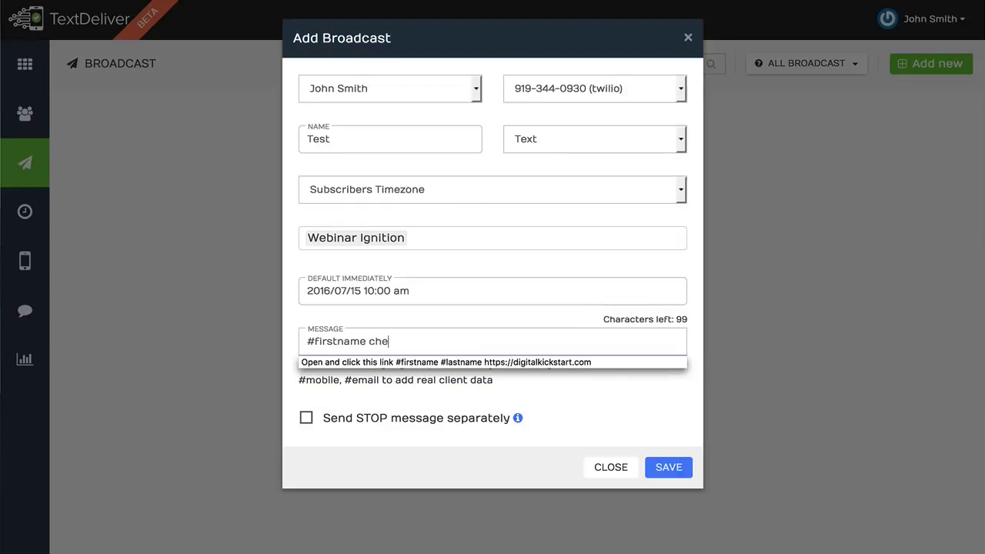
type("ck out this liv")
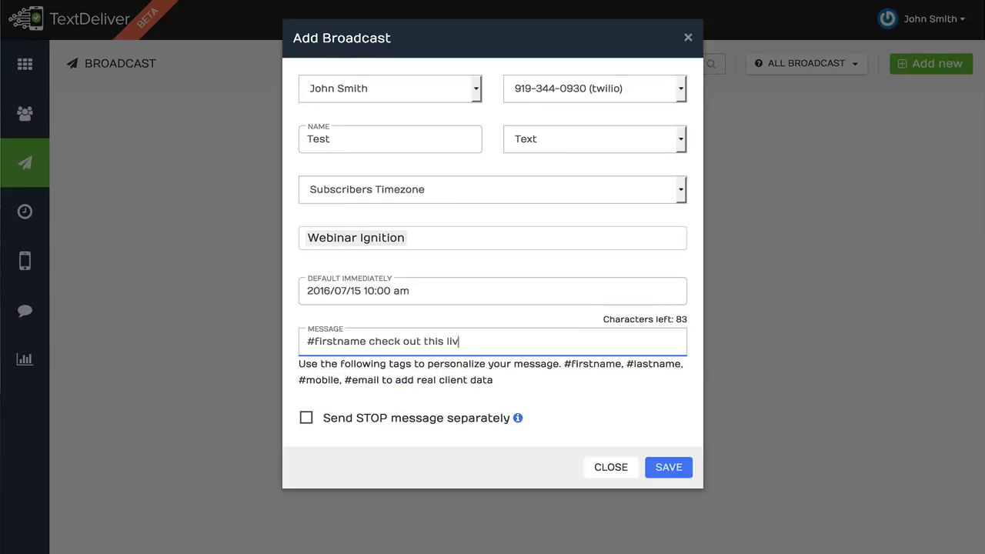
type("e training h")
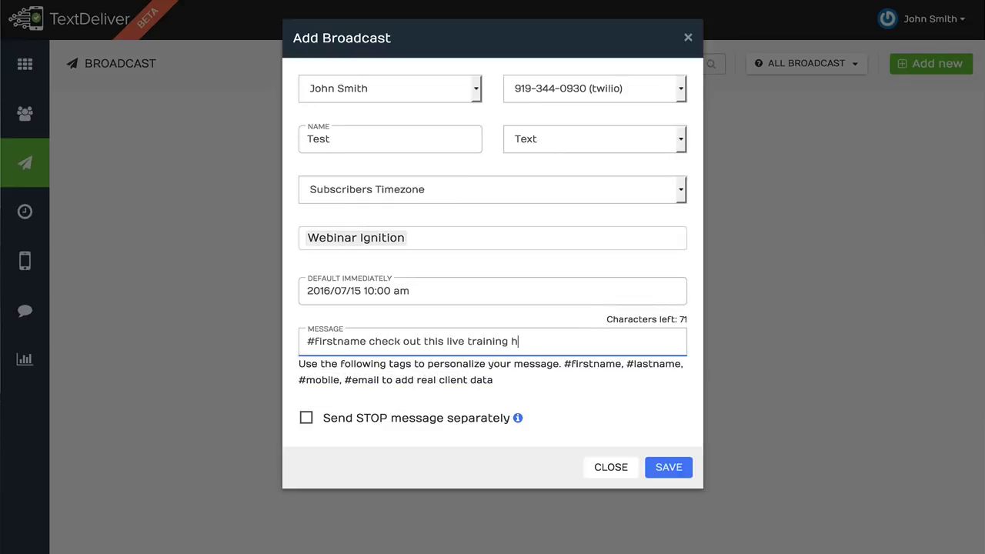
type("ttp://")
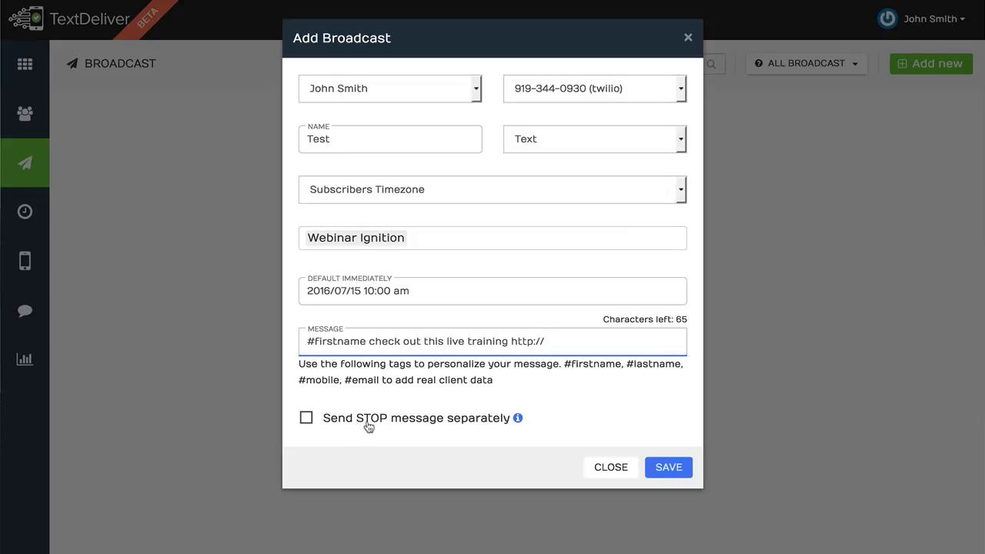
left_click_drag(558, 343, 293, 342)
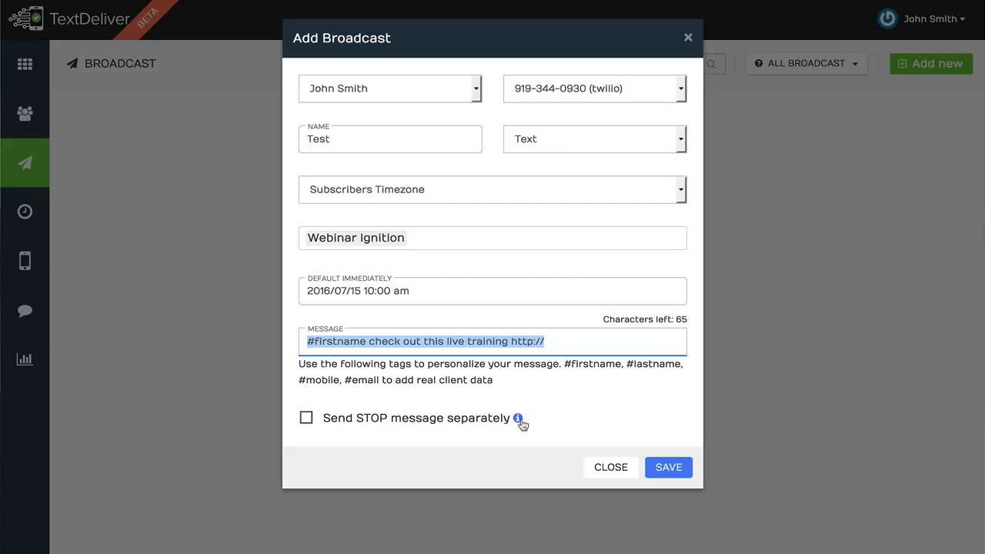
left_click(612, 470)
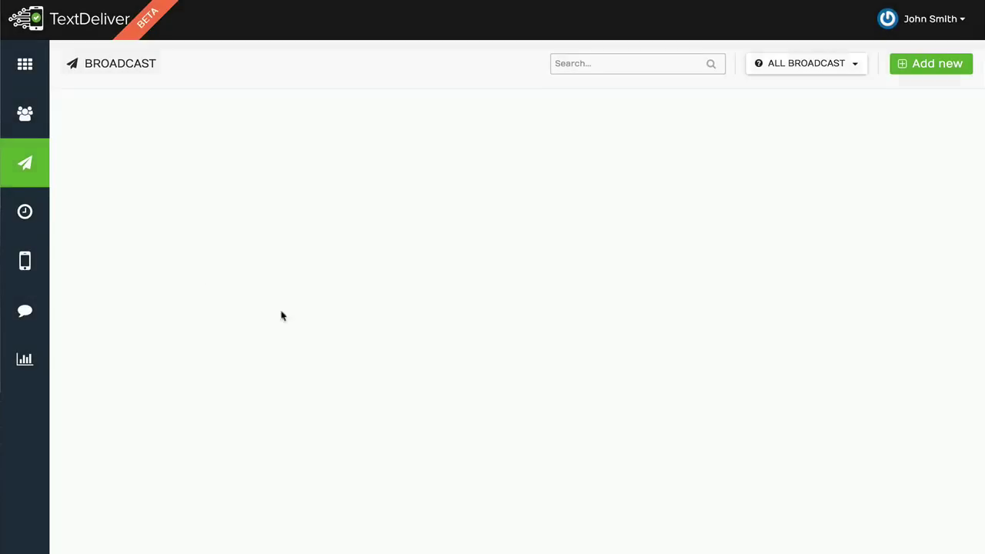
- Check the messages in the Webinar Ignition - Optin Sequence and return to the sequence lists
left_click(26, 217)
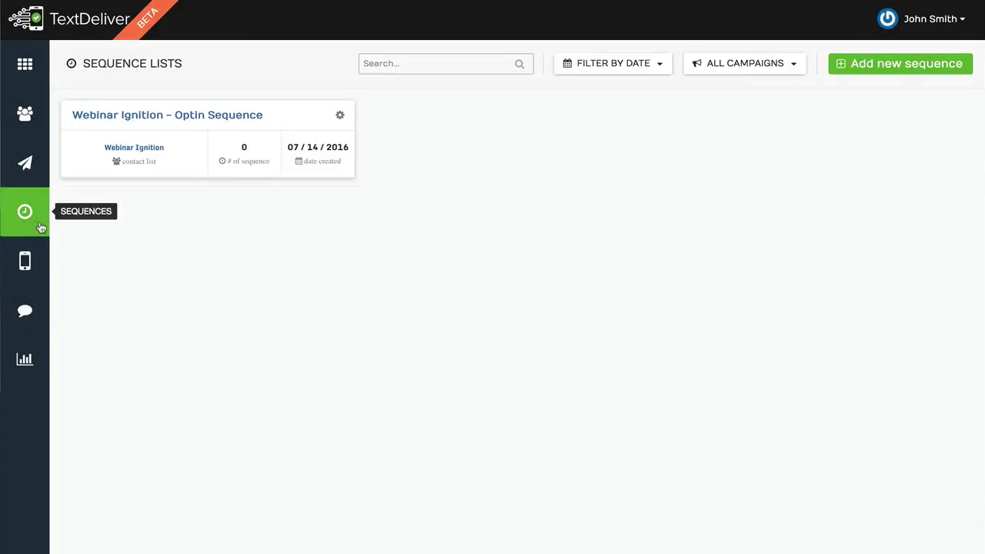
left_click(213, 115)
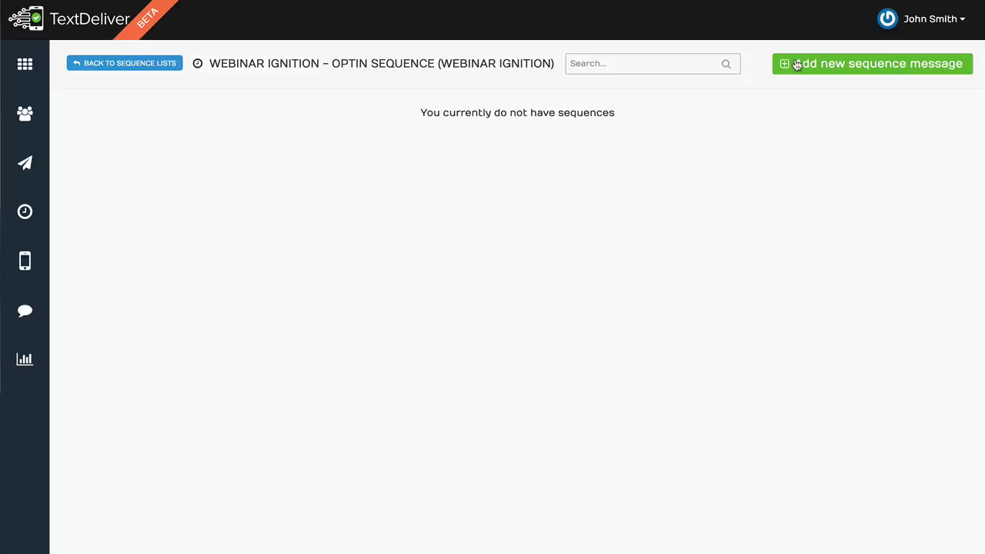
left_click(134, 66)
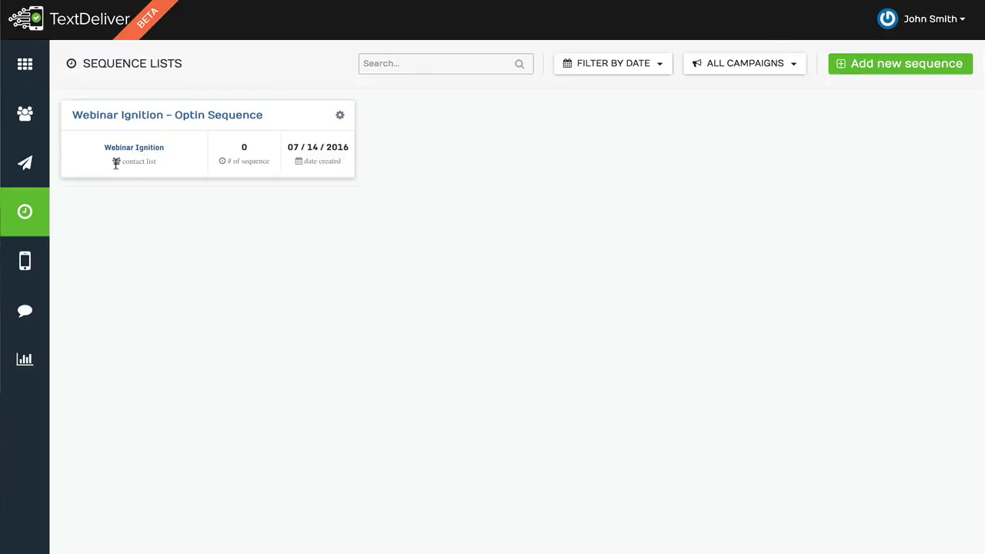
- Start a new message in the Webinar Ignition - Optin Sequence and place it At The First Place
left_click_drag(163, 166, 123, 164)
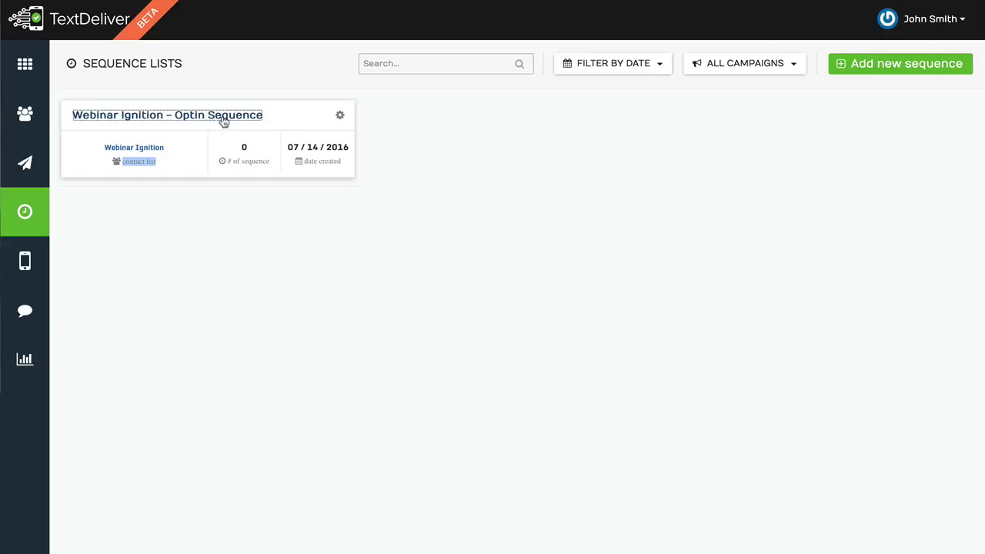
left_click(222, 121)
left_click(862, 73)
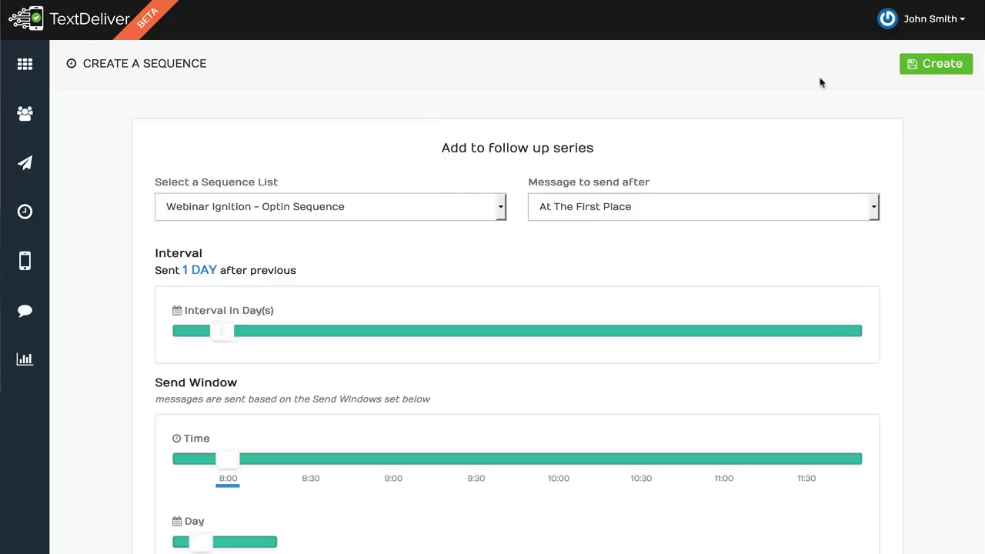
left_click(619, 212)
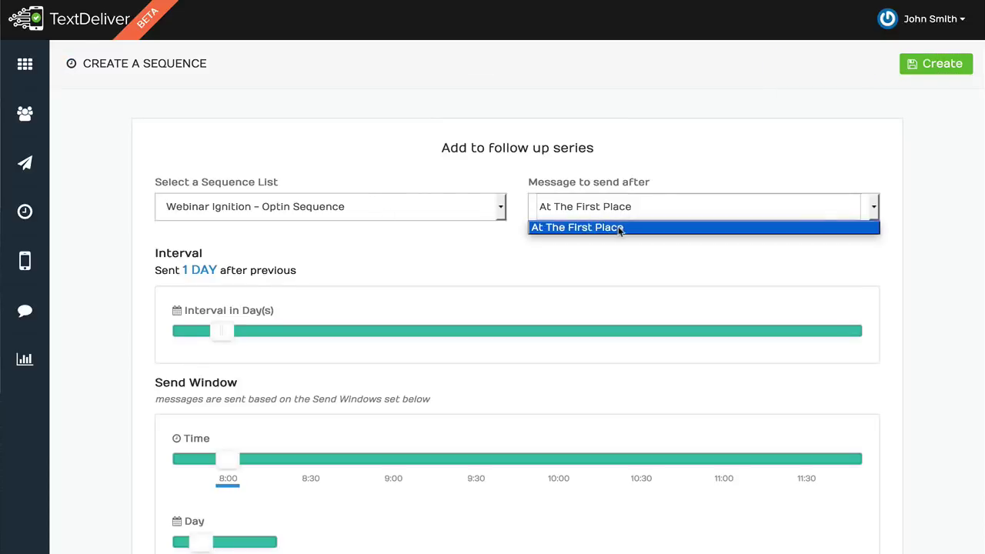
left_click(620, 228)
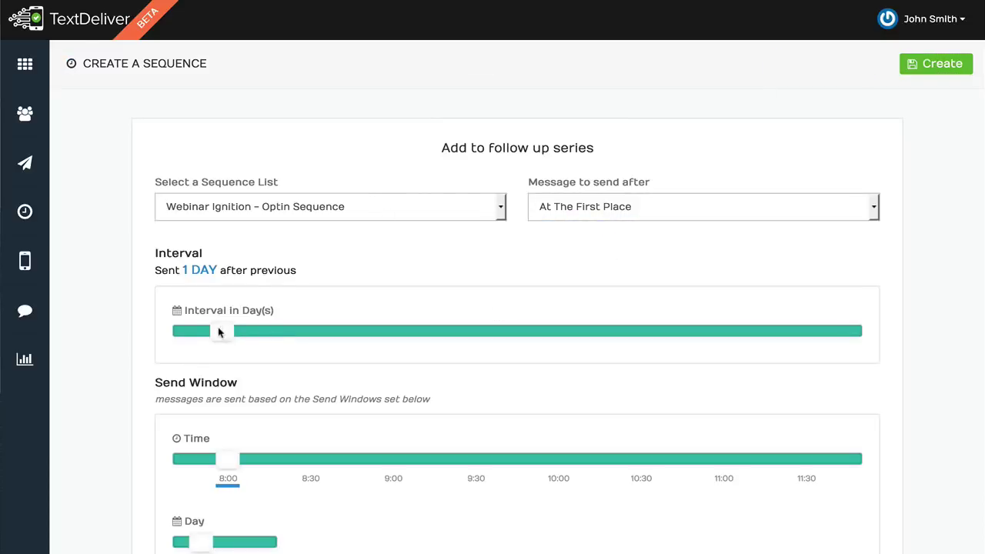
- Set the send window time to 10:00, write "#1" as the sequence message, and create it
scroll(220, 332, "down", 2)
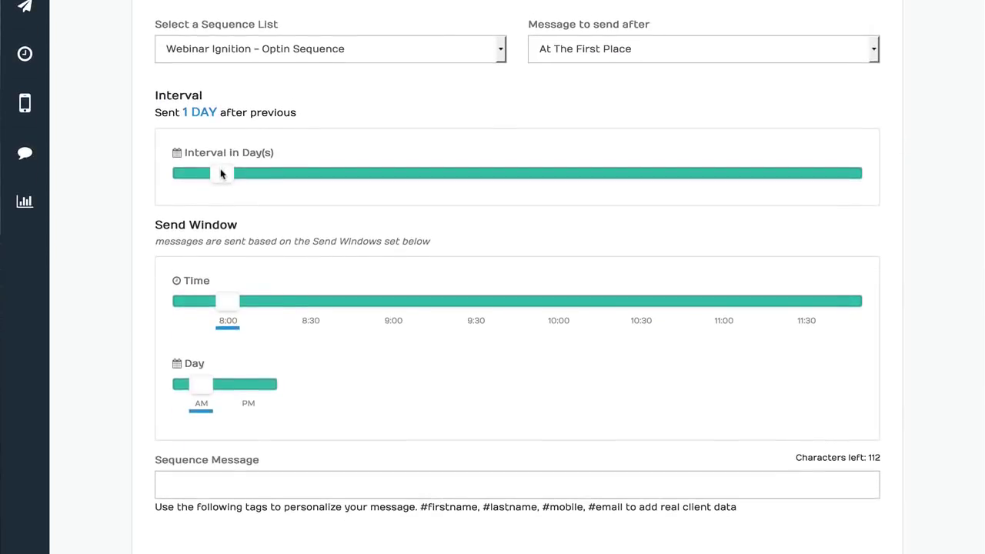
left_click_drag(229, 301, 542, 315)
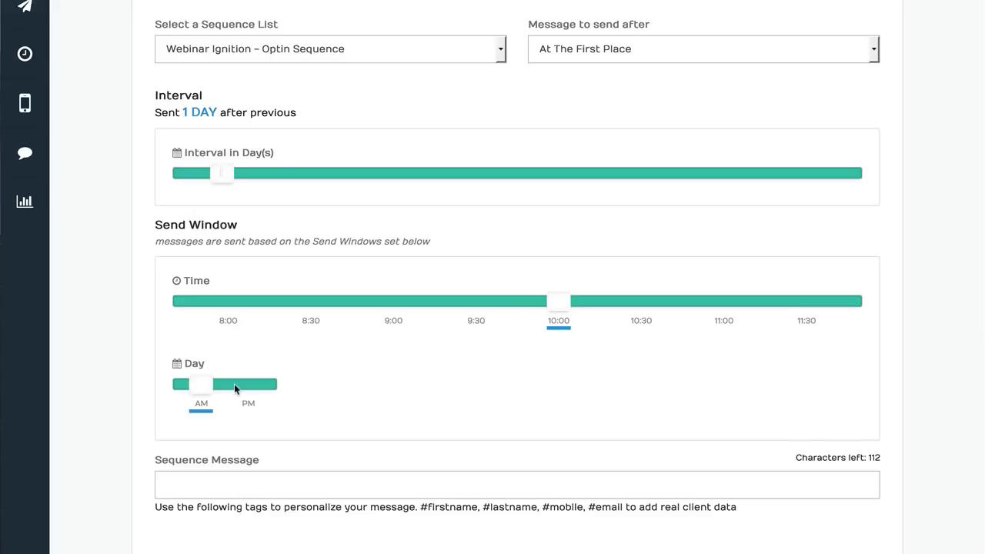
left_click(230, 484)
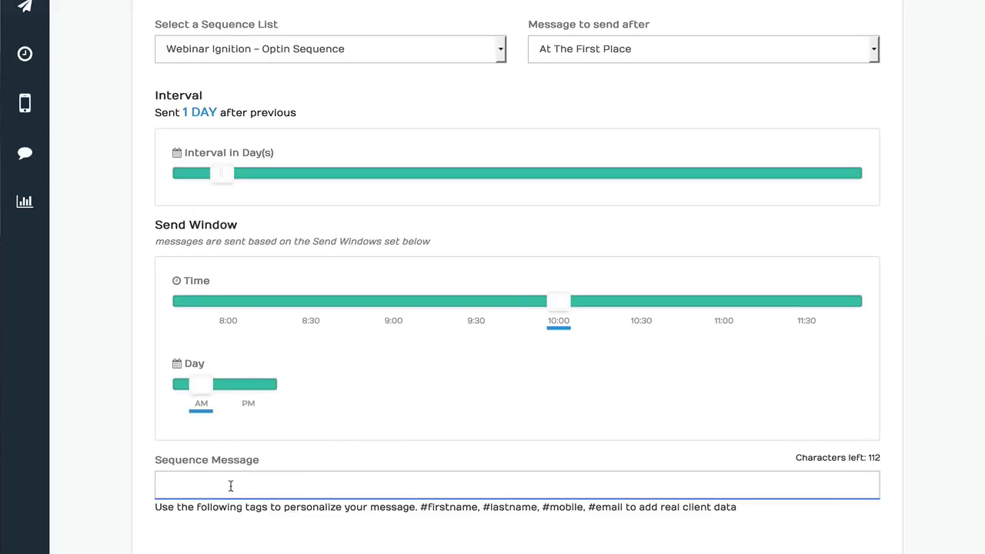
type("#1")
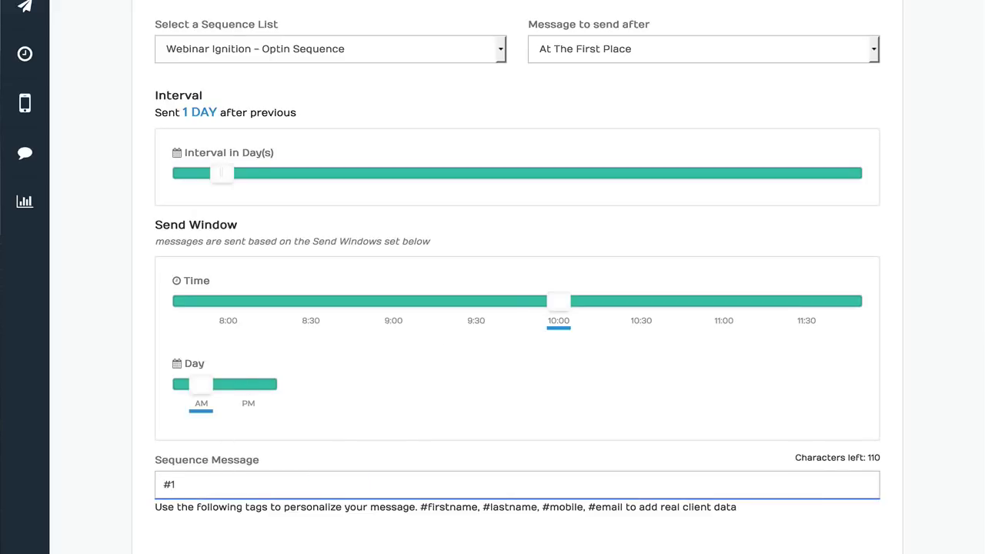
key("Tab")
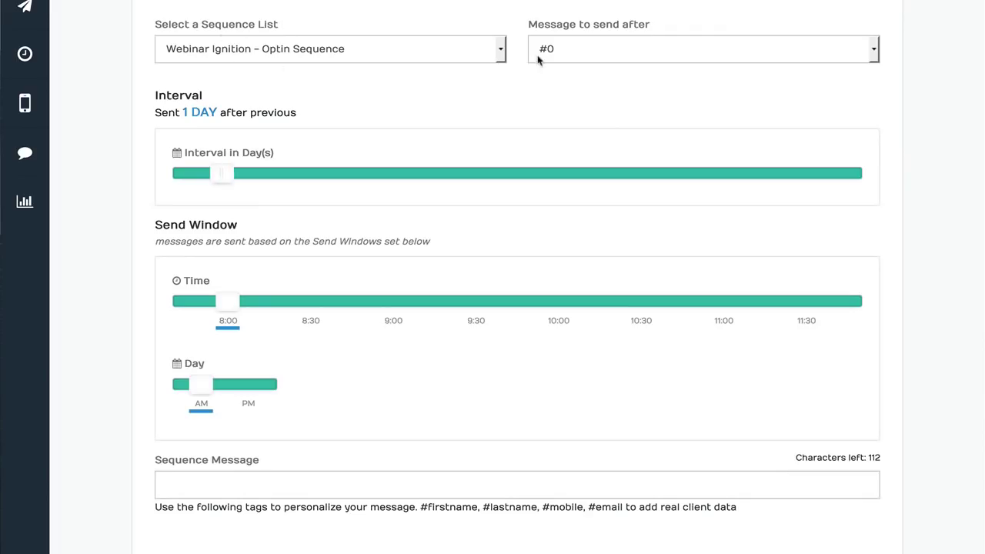
- Set the second sequence message to be sent 3 days after message #0, with a send window time of 9:00
left_click(555, 57)
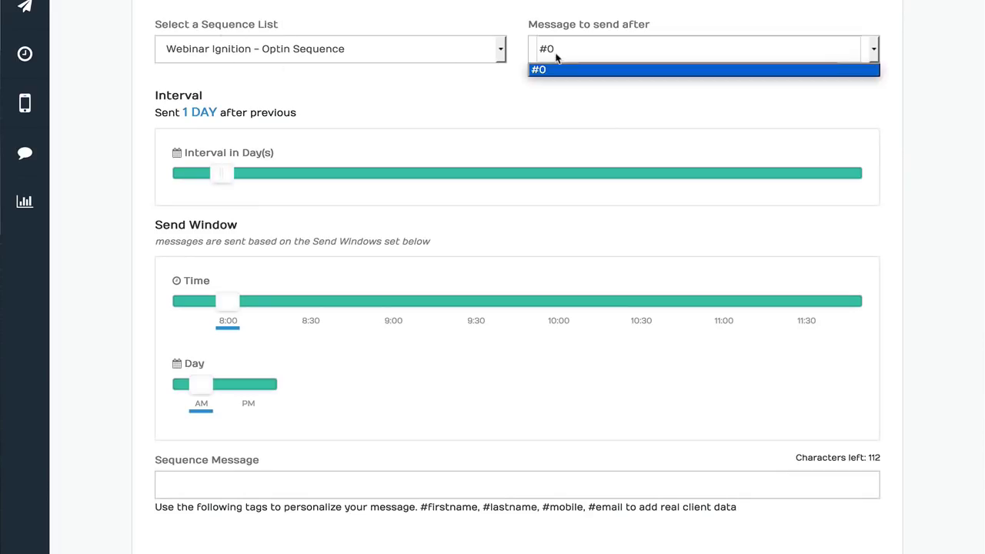
left_click(542, 68)
left_click_drag(228, 174, 273, 180)
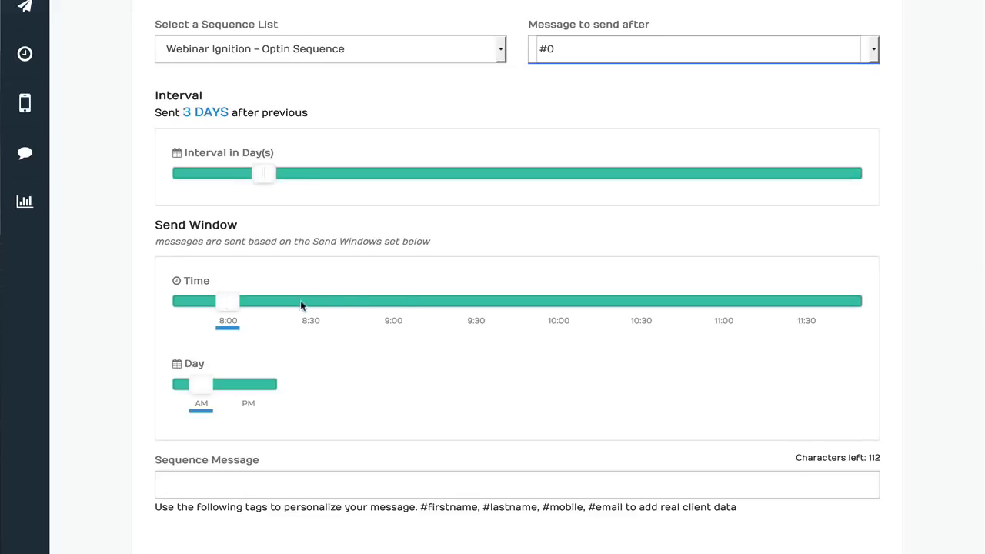
mouse_move(393, 300)
left_mouse_down()
mouse_move(508, 313)
mouse_move(405, 312)
left_mouse_up()
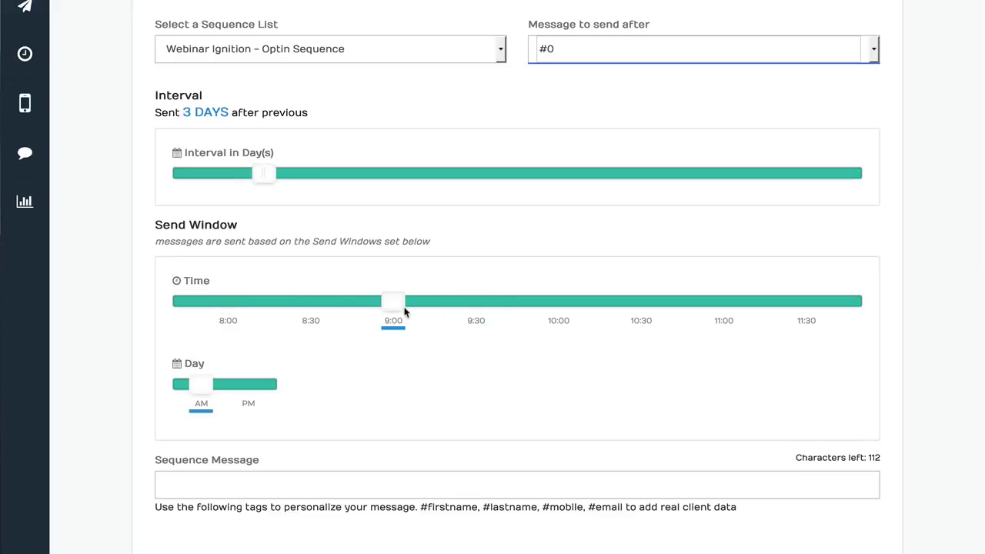
- Write "#2" as the sequence message and create it
left_click(280, 483)
type("#2")
left_click(316, 552)
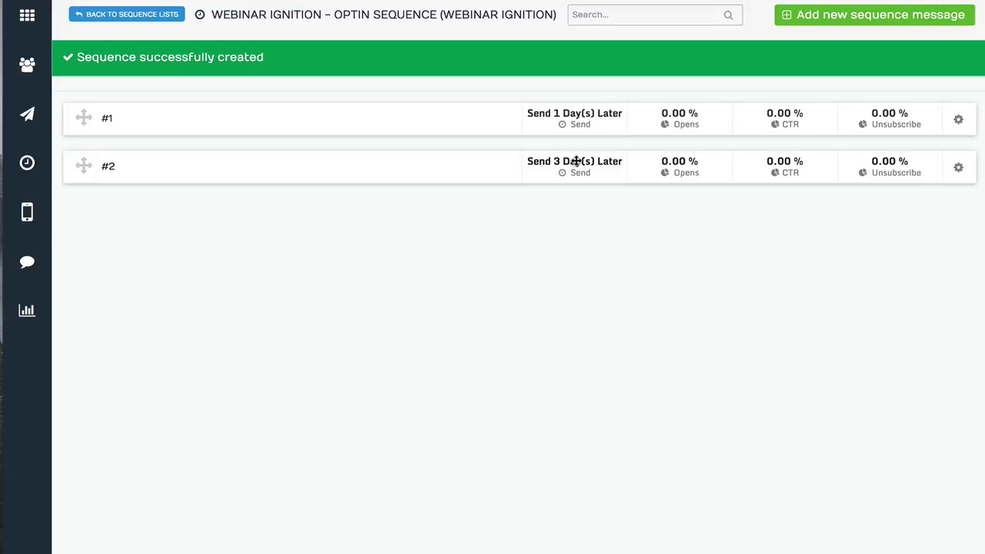
- Go to the account's integrations, check which services are connected, and open them for editing
left_click(926, 1)
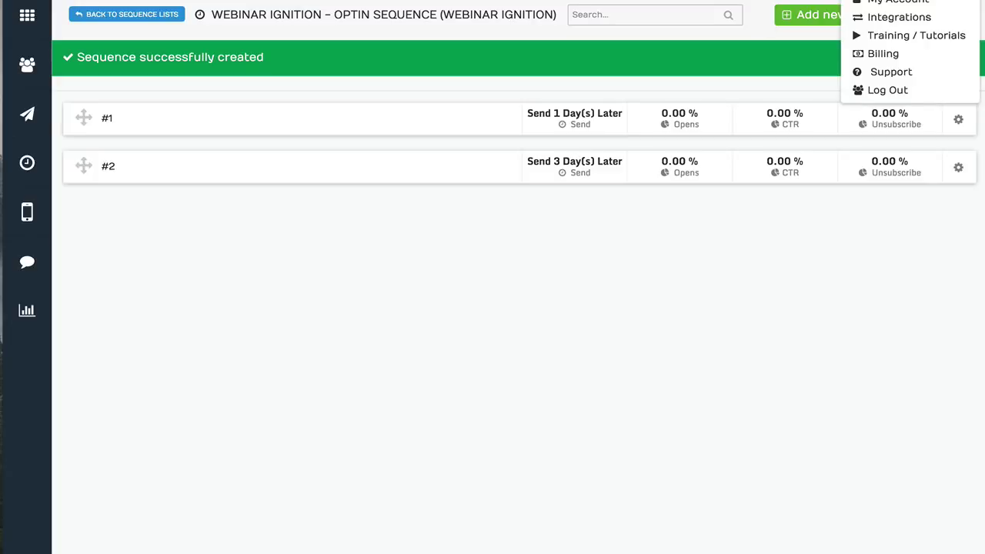
left_click(924, 17)
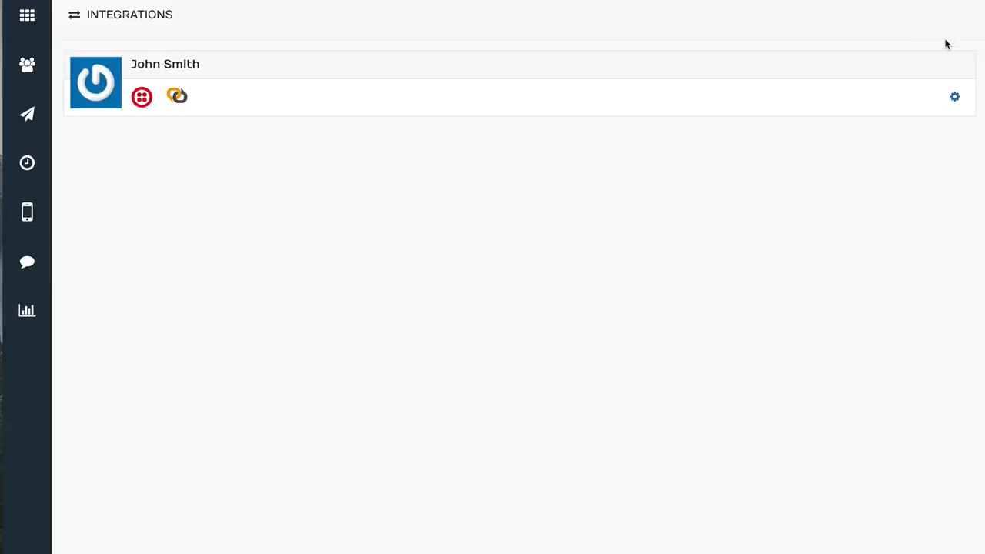
left_click(956, 102)
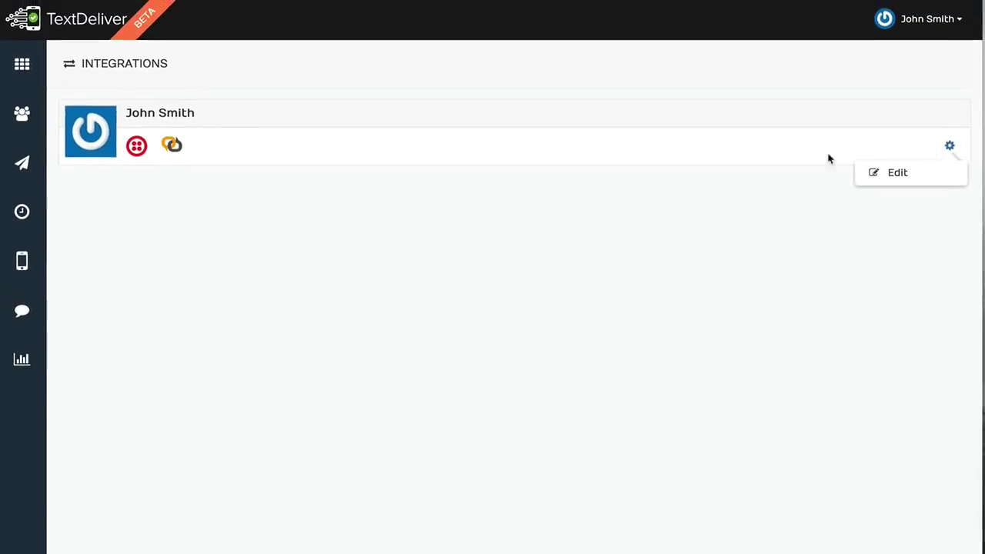
left_click(177, 97)
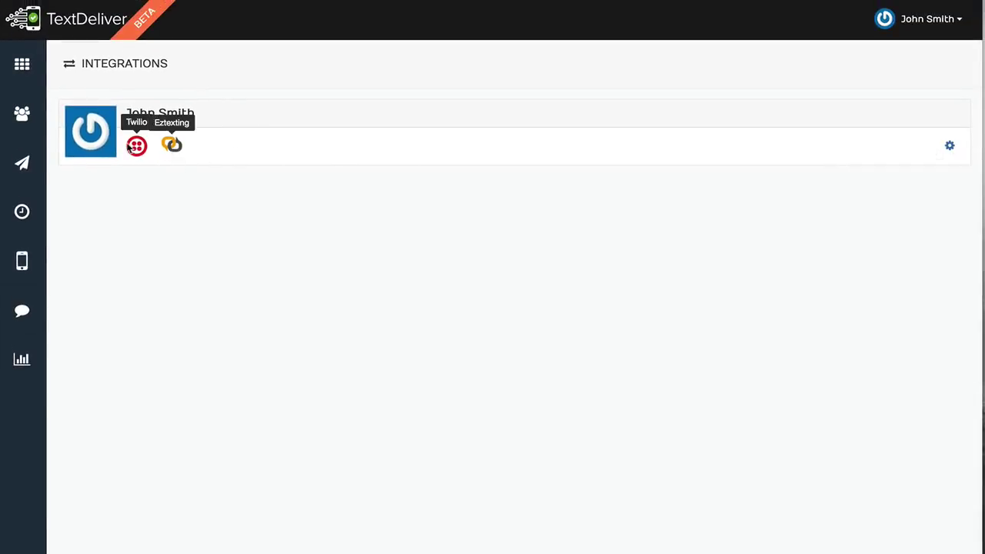
left_click(952, 150)
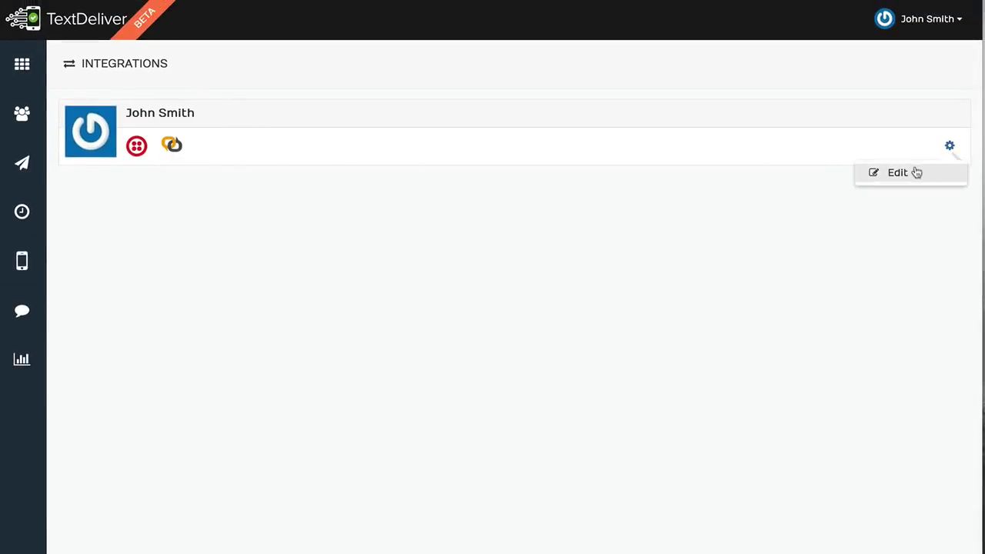
left_click(916, 171)
- Review the services available to add, close the service settings without adding any, and return to the dashboard
left_click(240, 228)
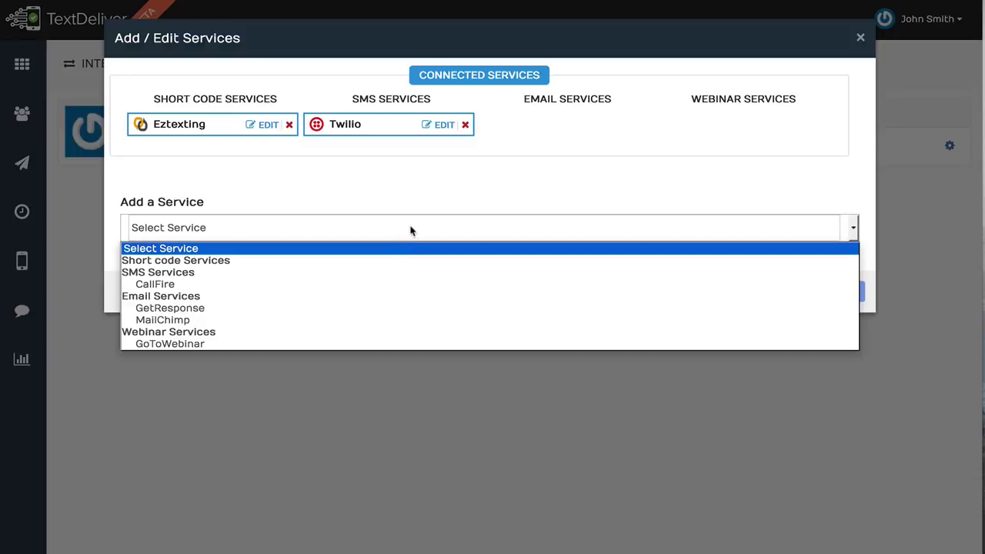
left_click(440, 191)
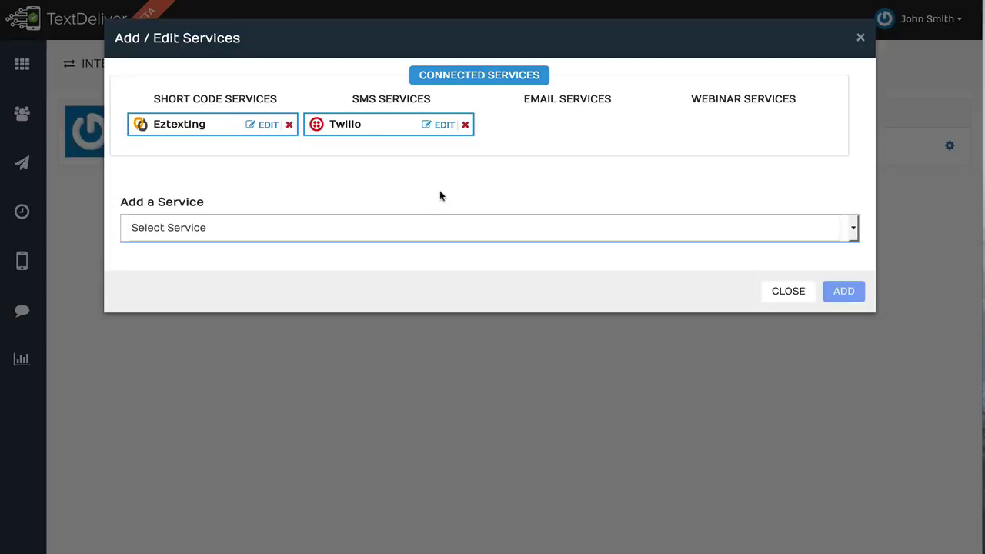
left_click(860, 40)
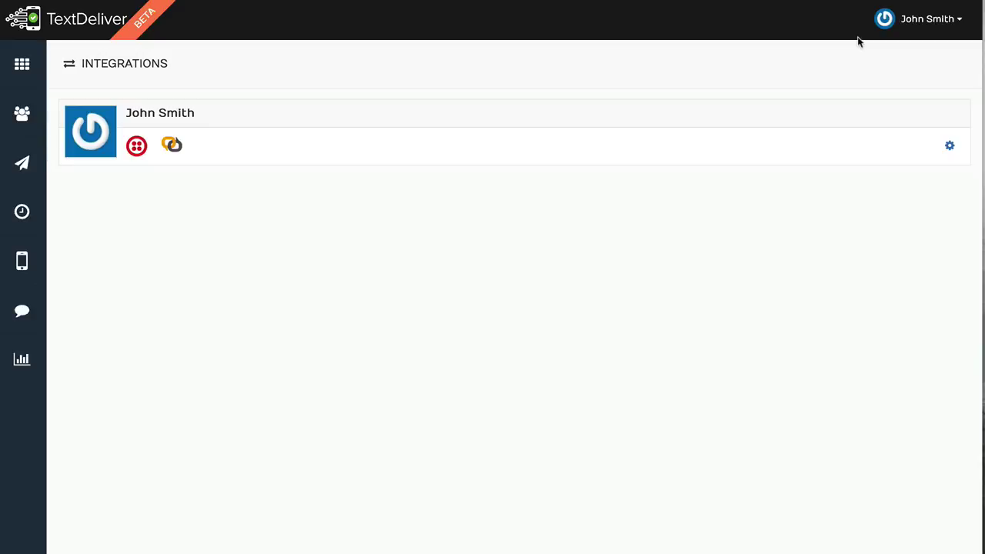
left_click(35, 68)
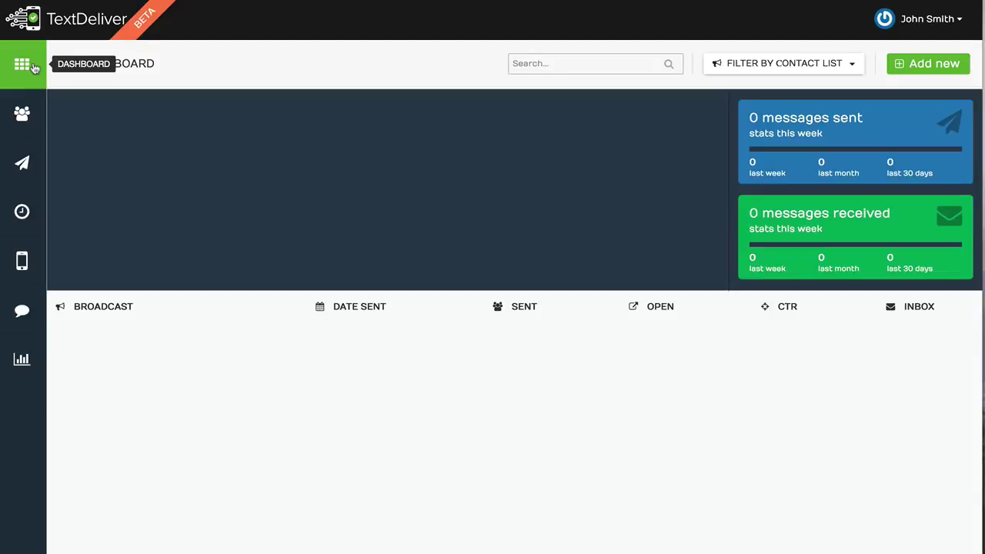